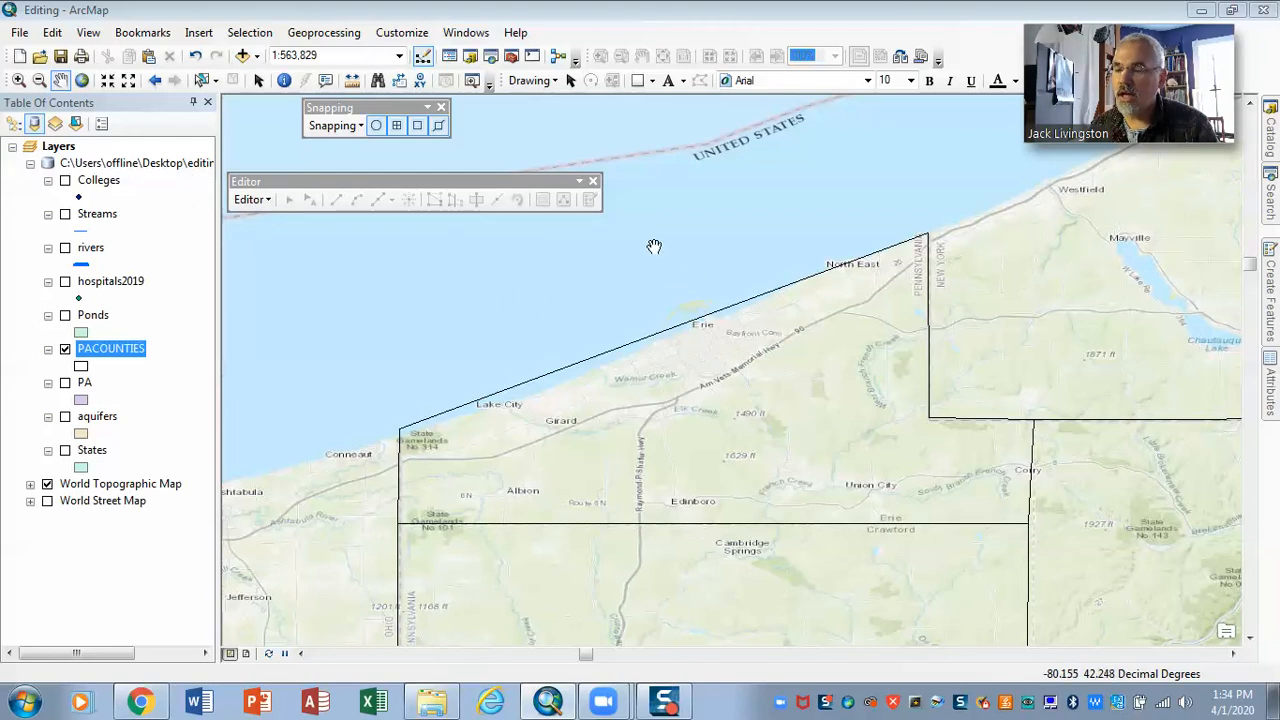
Go to Bookmark 2, start an edit session on the PACOUNTIES layer, and choose the PACOUNTIES feature template.
left_click(142, 32)
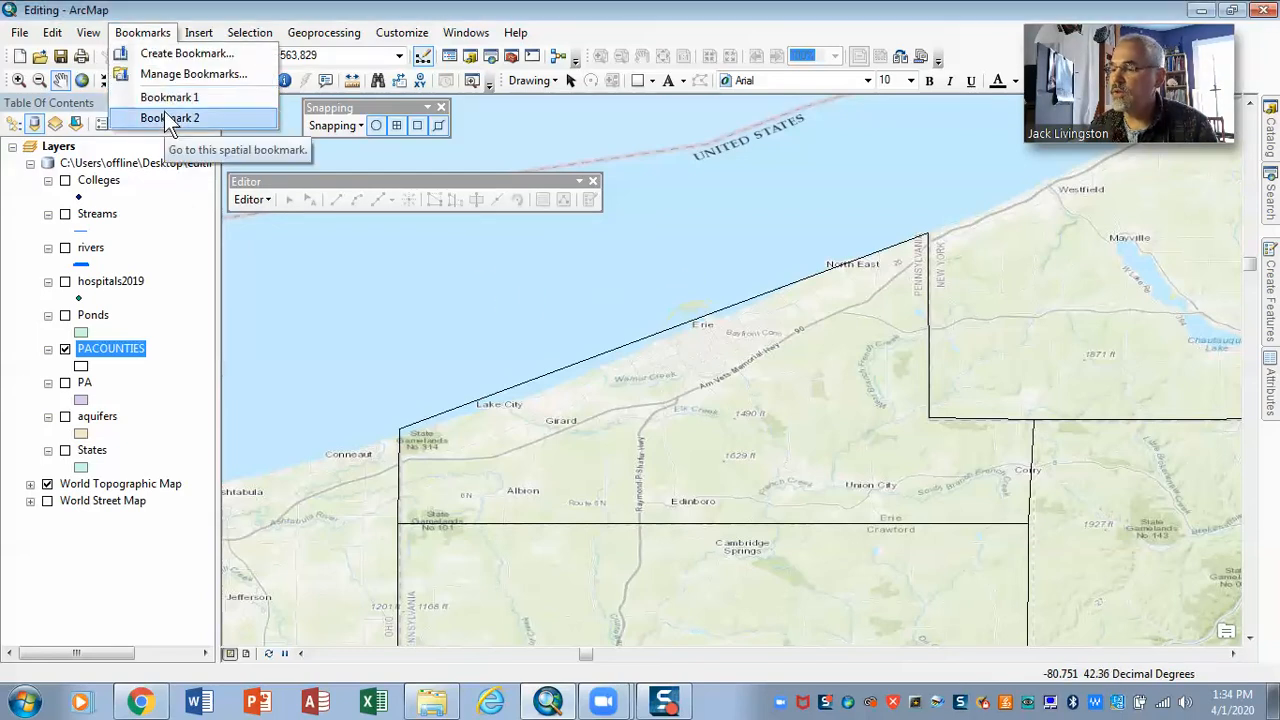
left_click(170, 118)
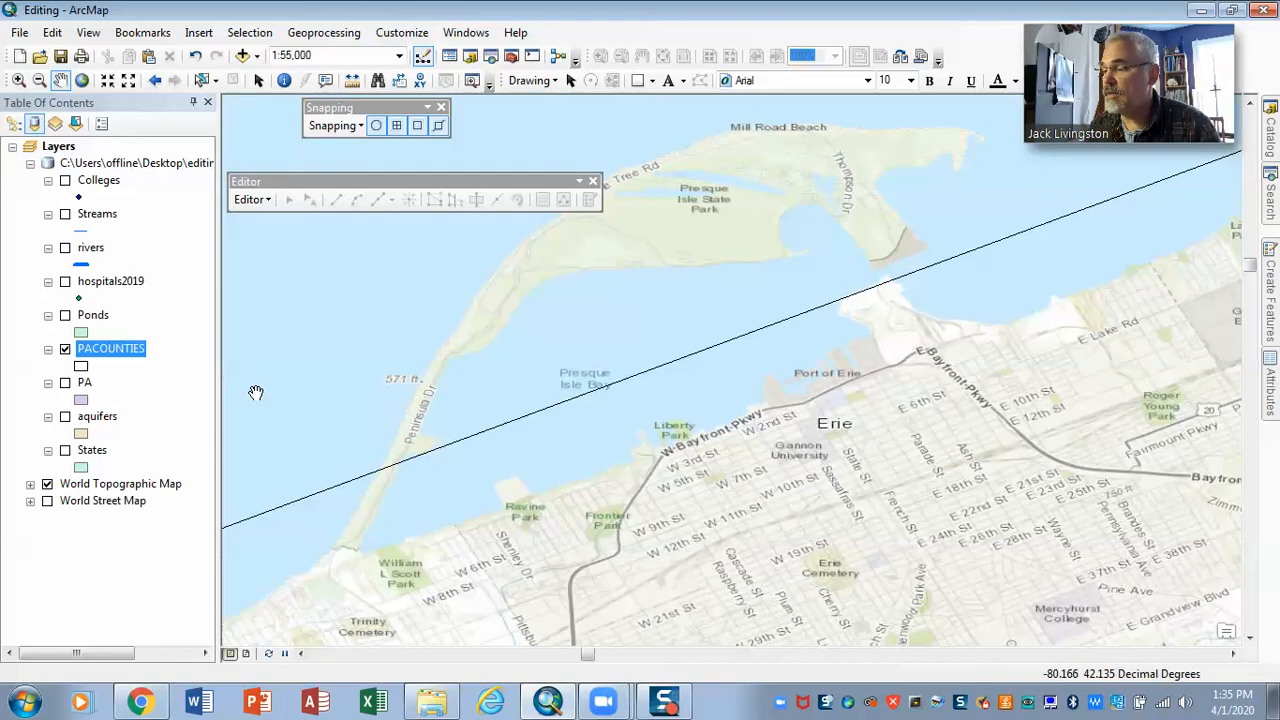
right_click(127, 358)
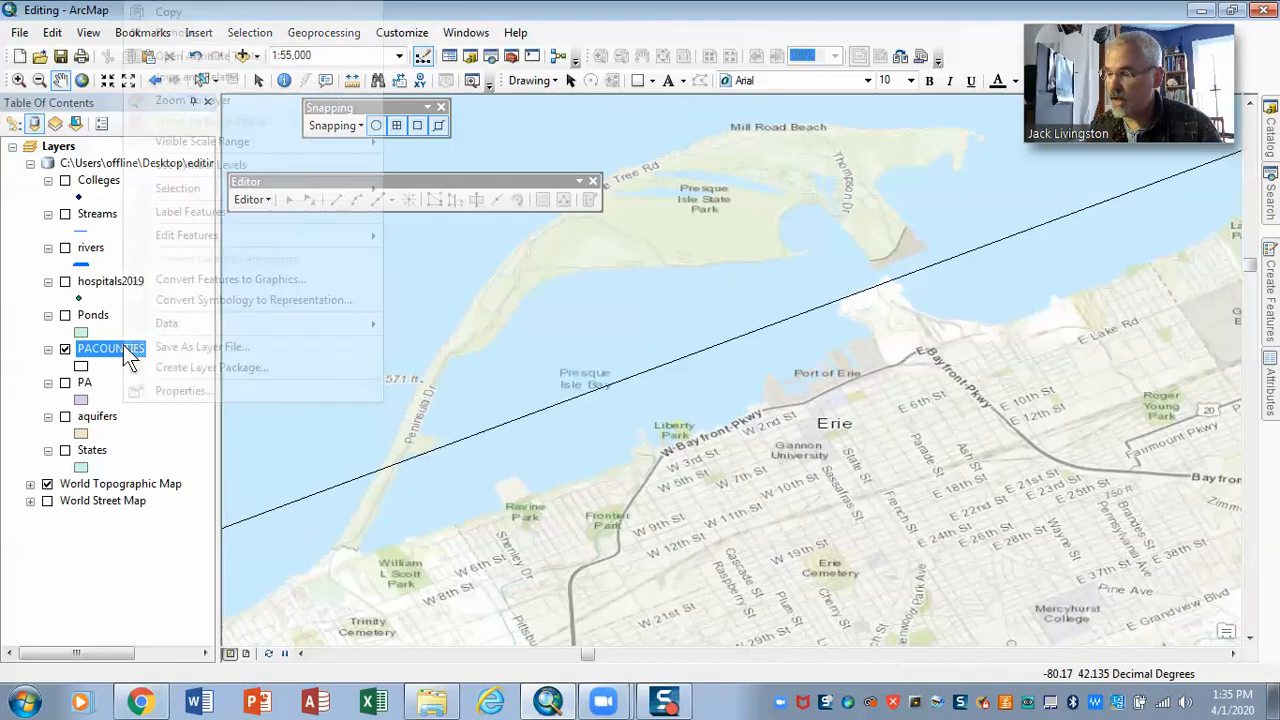
mouse_move(243, 196)
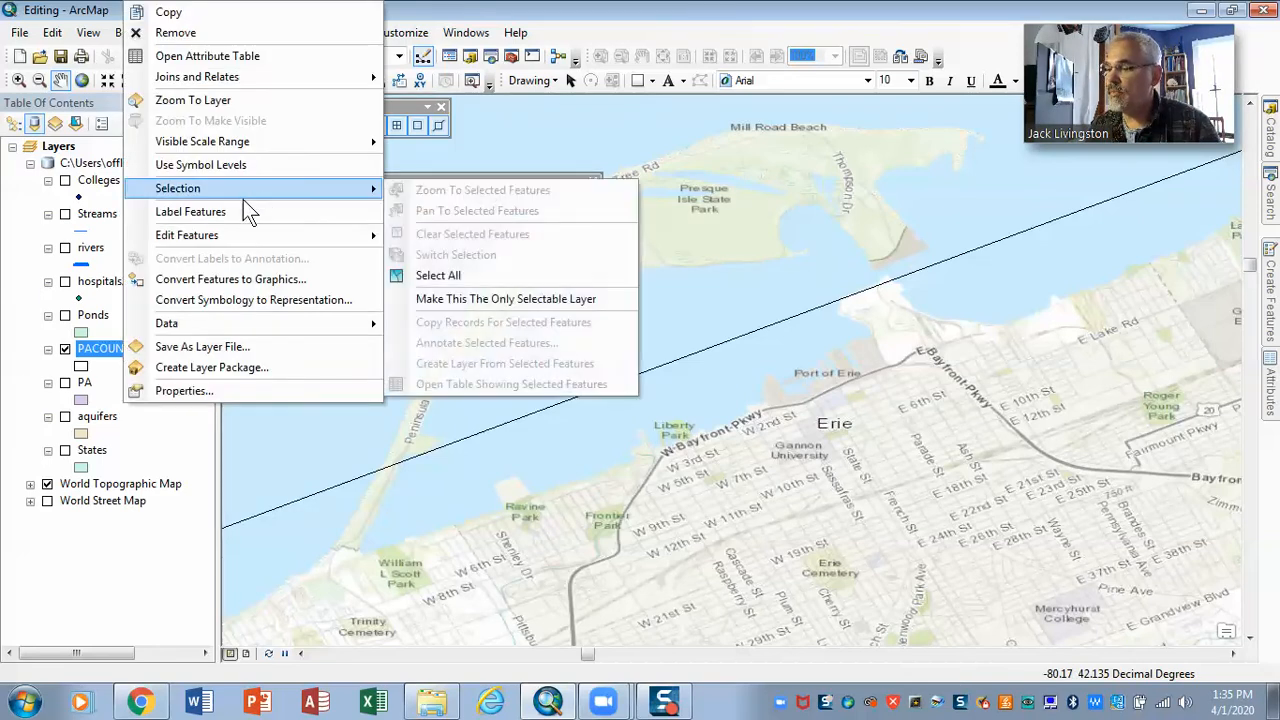
mouse_move(224, 233)
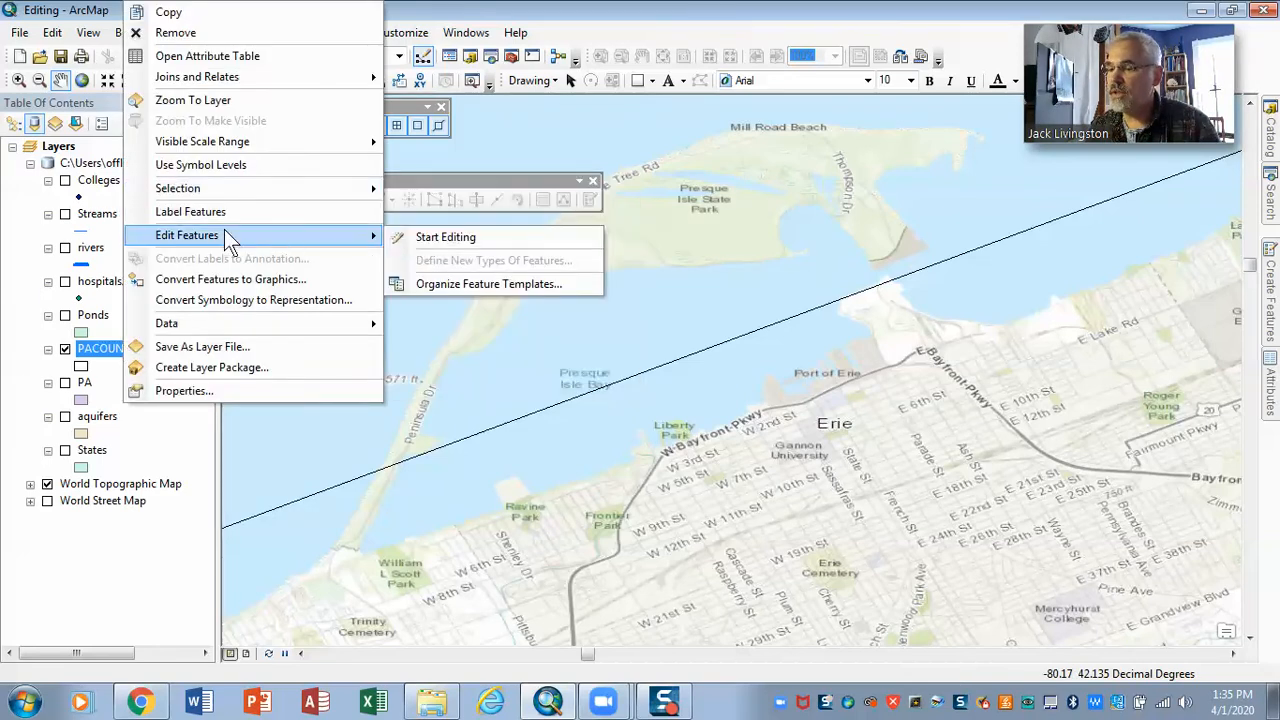
left_click(422, 240)
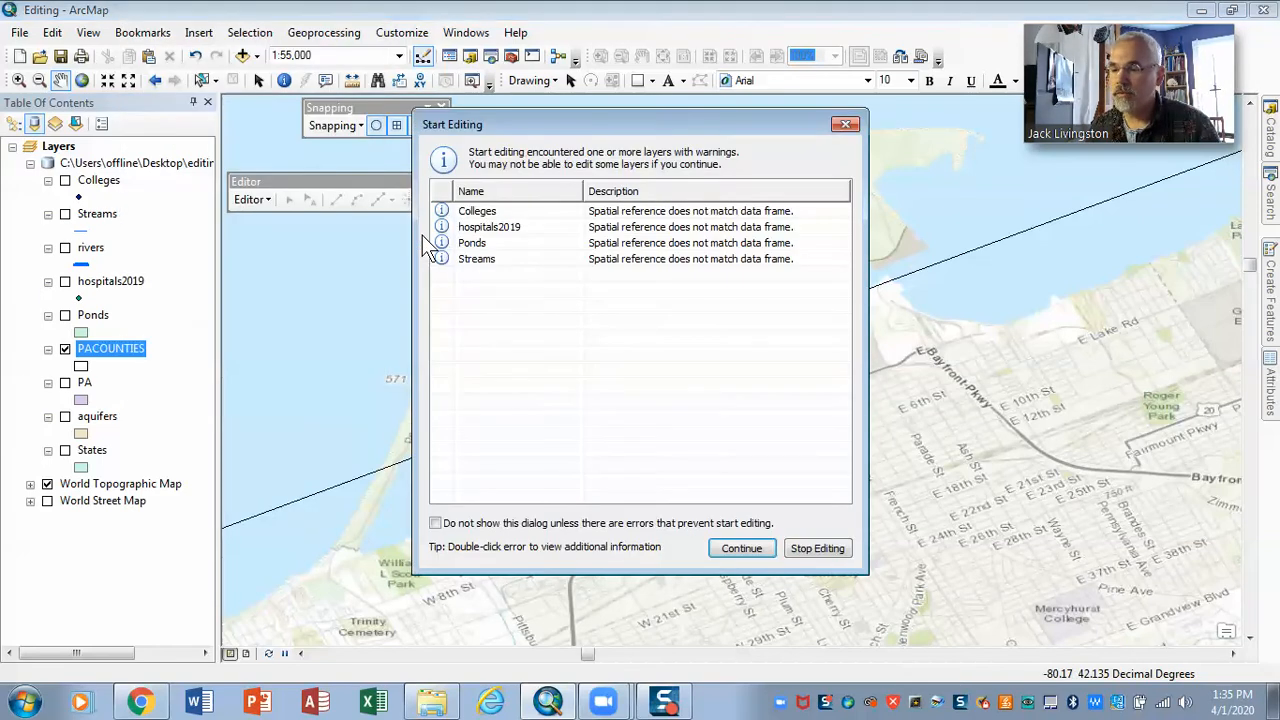
left_click(740, 549)
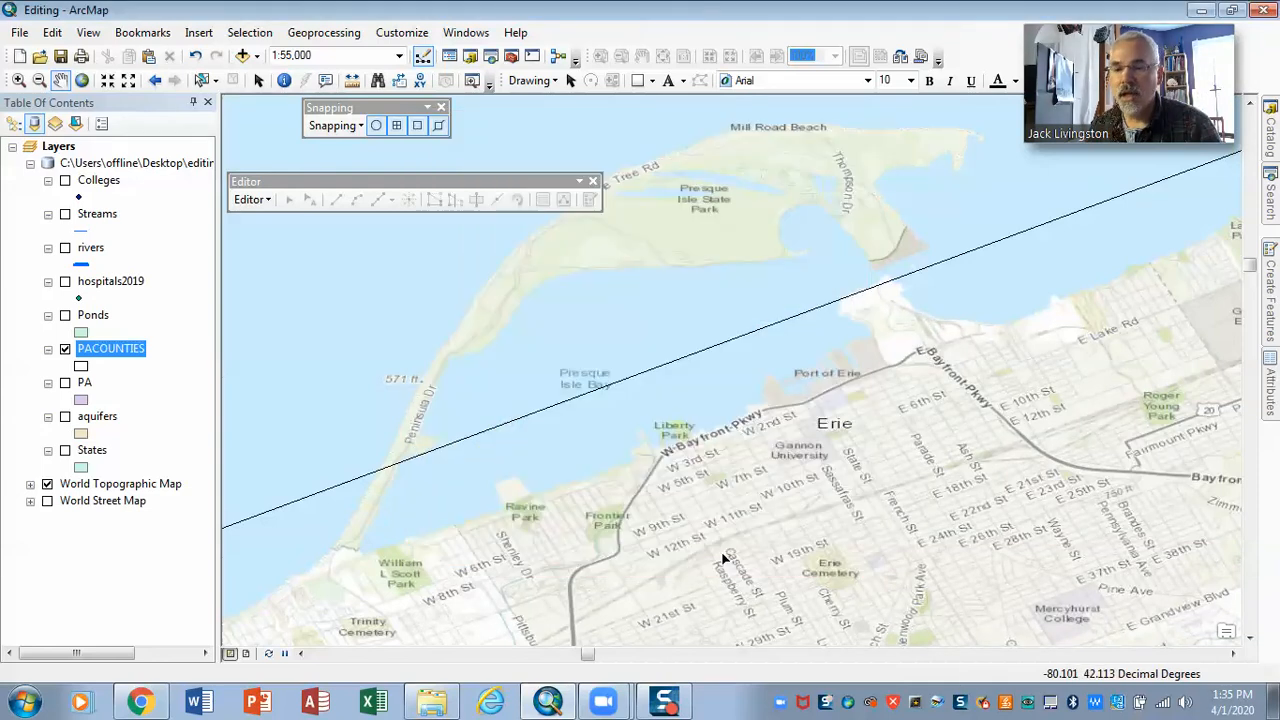
mouse_move(1275, 300)
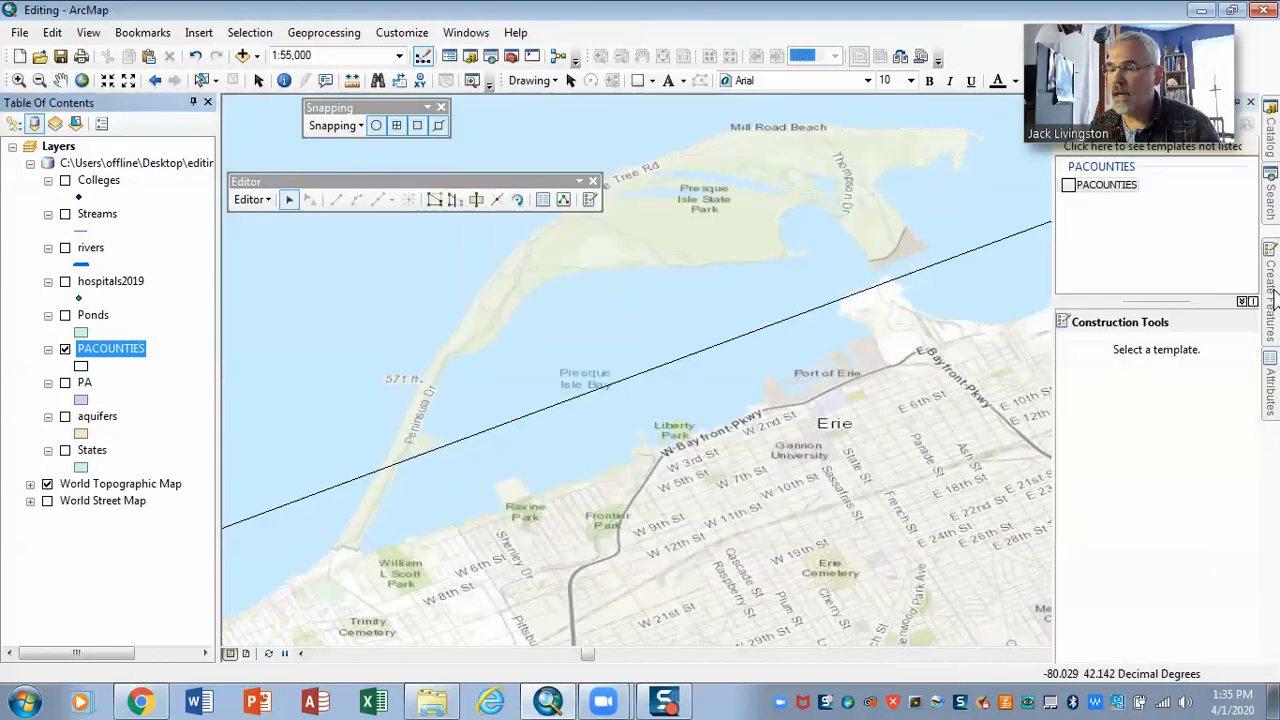
left_click(1110, 188)
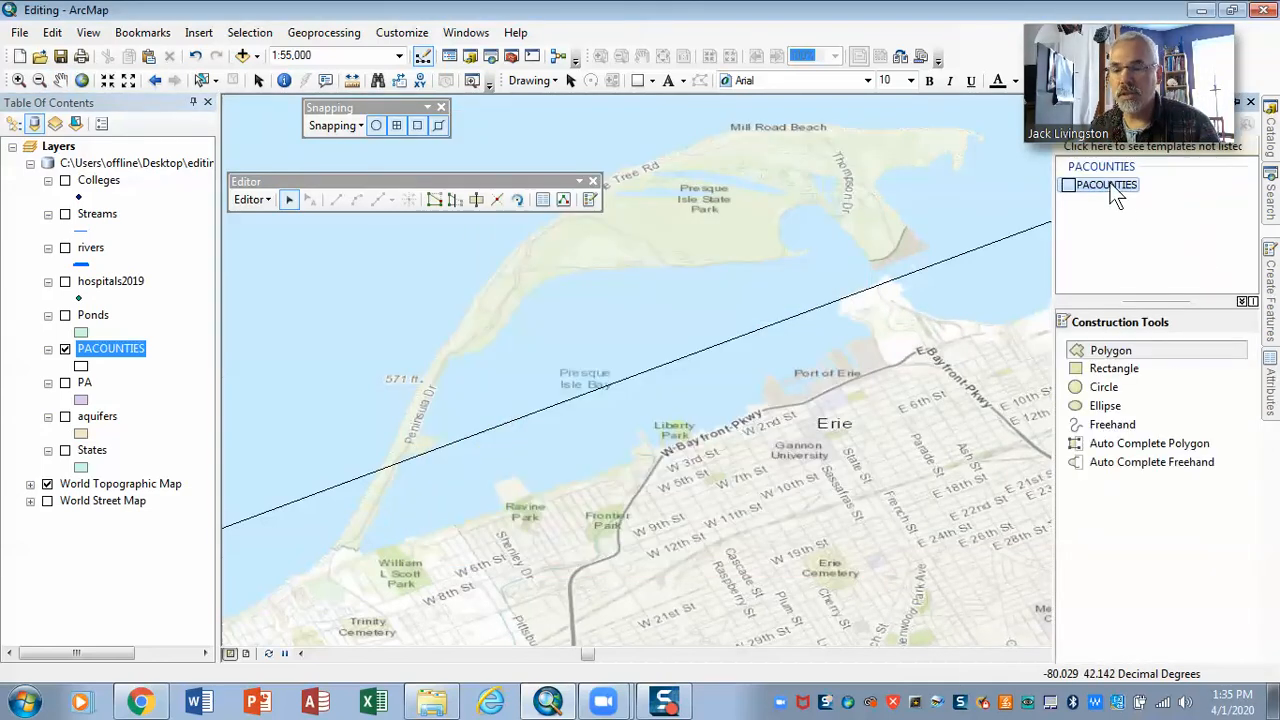
Add two pairs of vertices to the county's lake boundary, one pair west of Peninsula Dr and one in the water east of Erie.
left_click(288, 201)
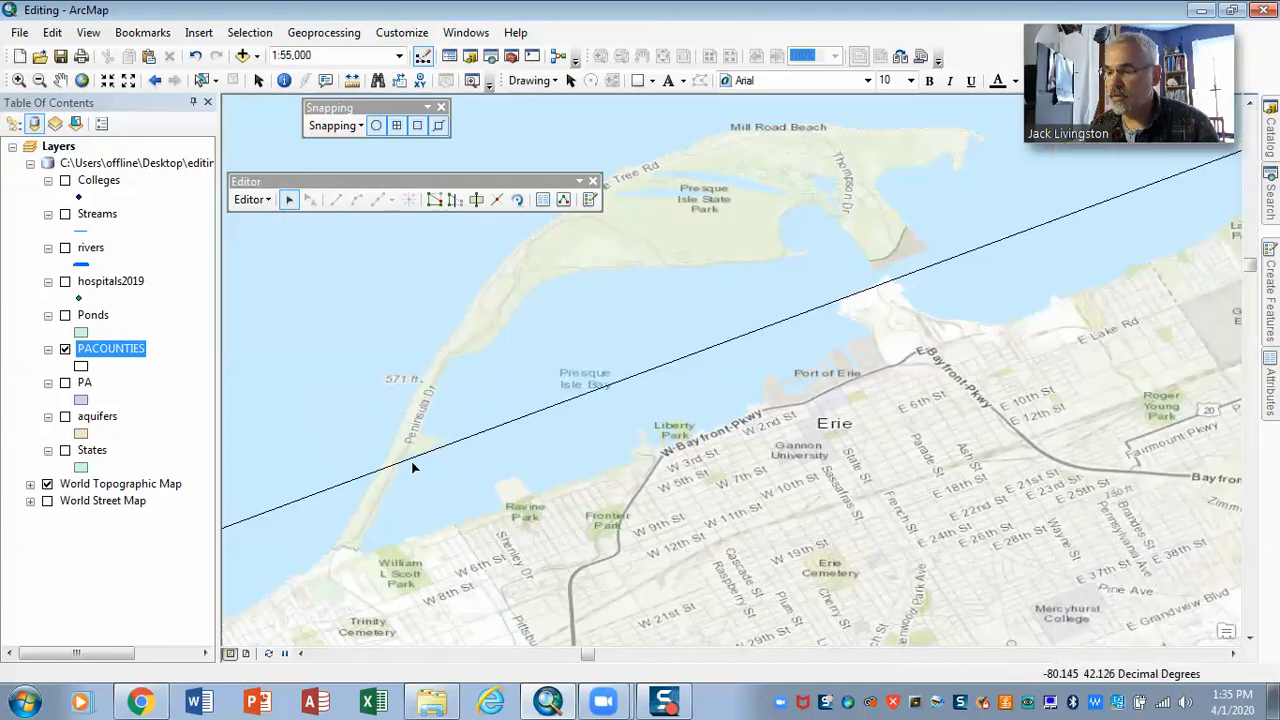
double_click(413, 460)
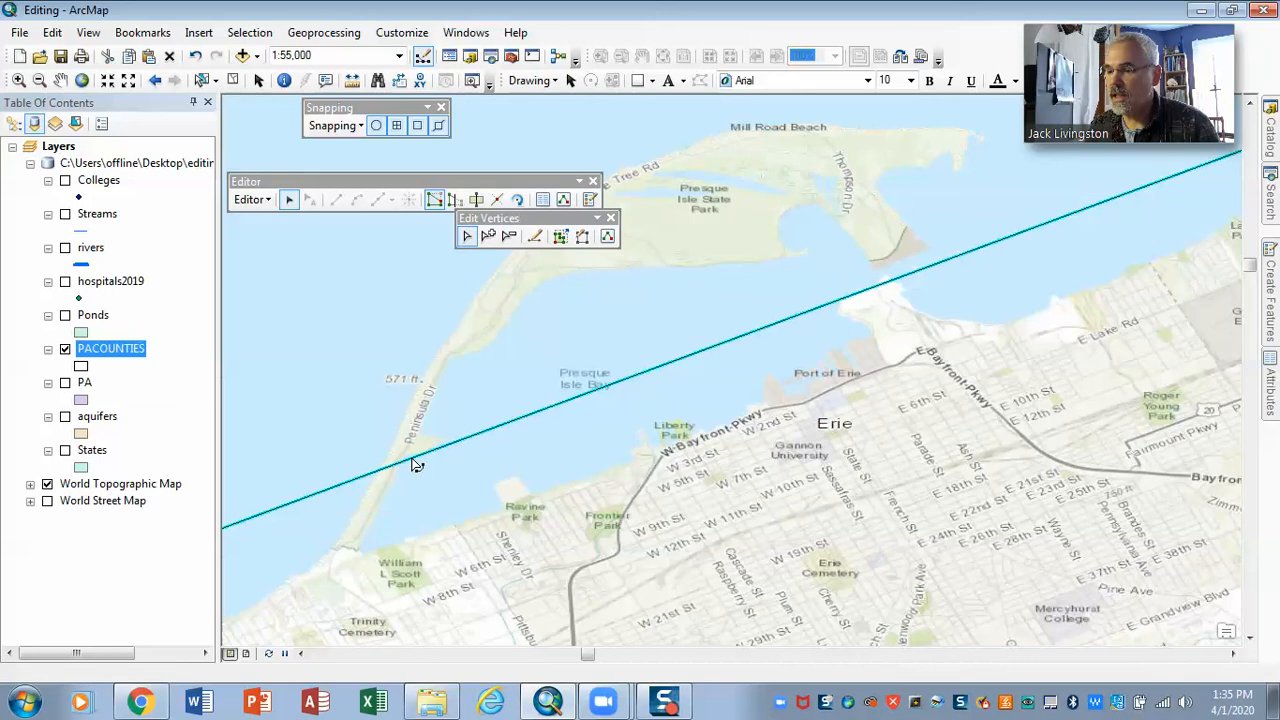
left_click(489, 237)
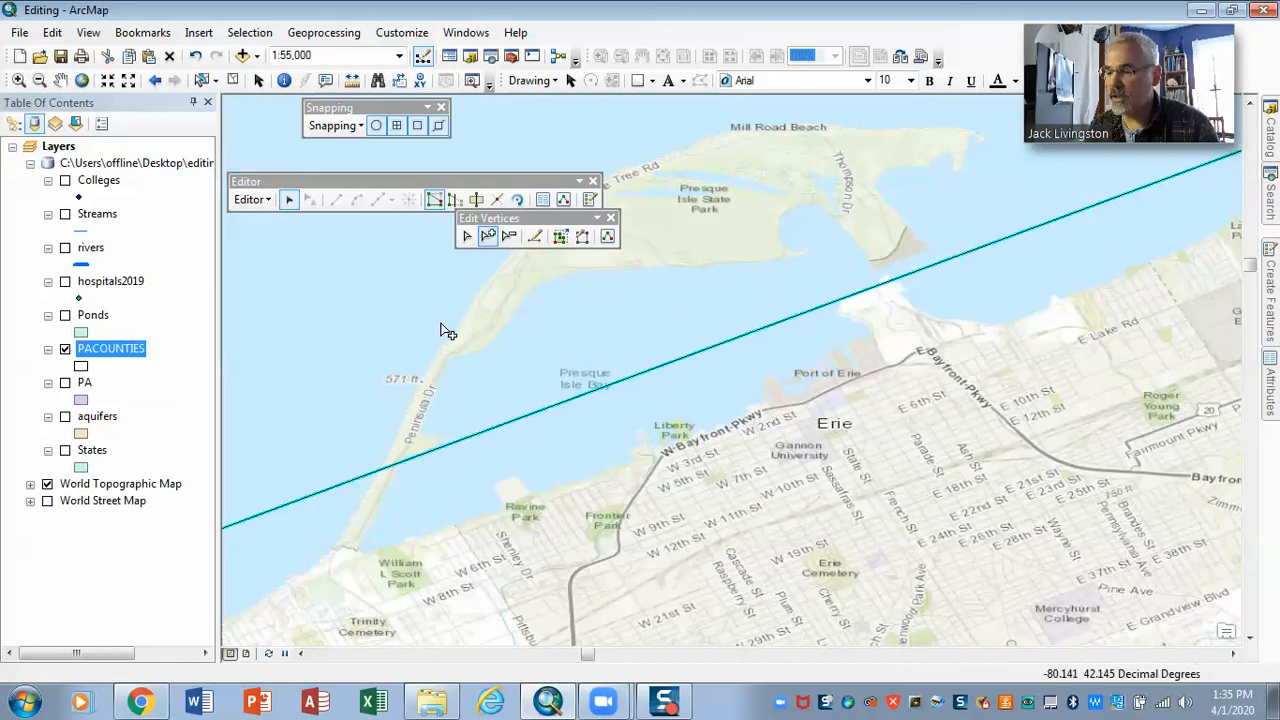
left_click(293, 502)
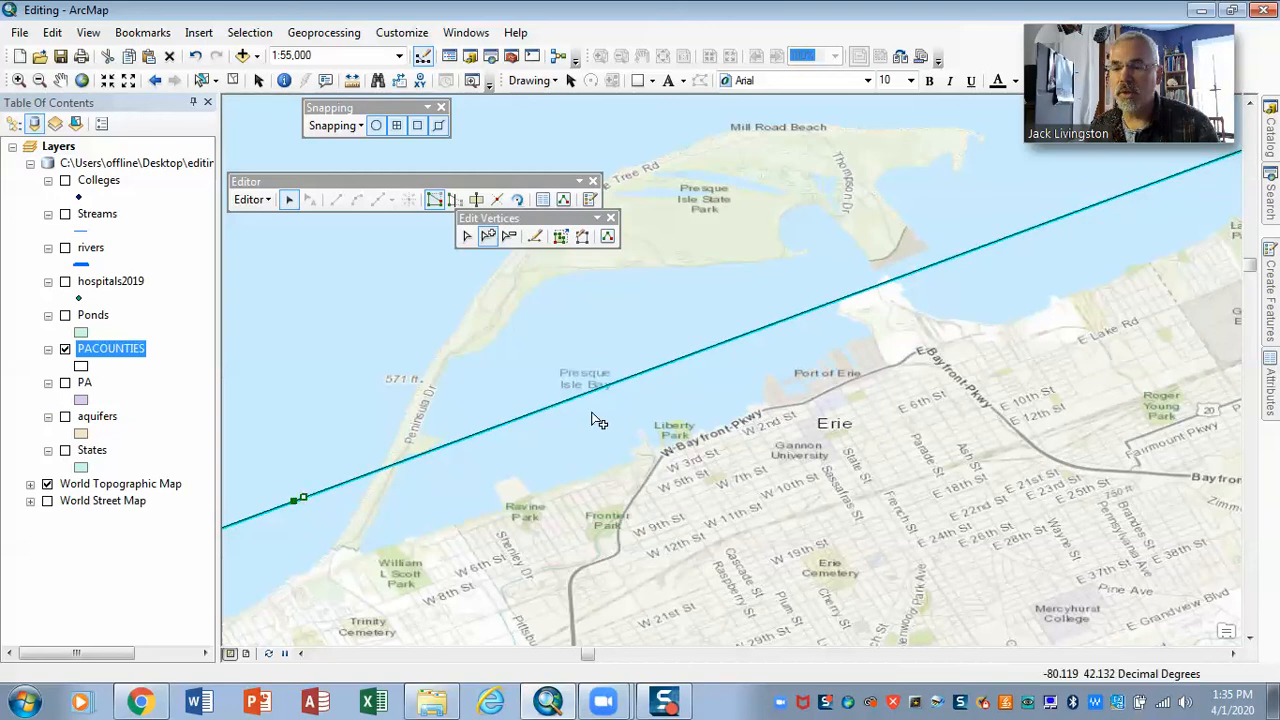
left_click(1093, 206)
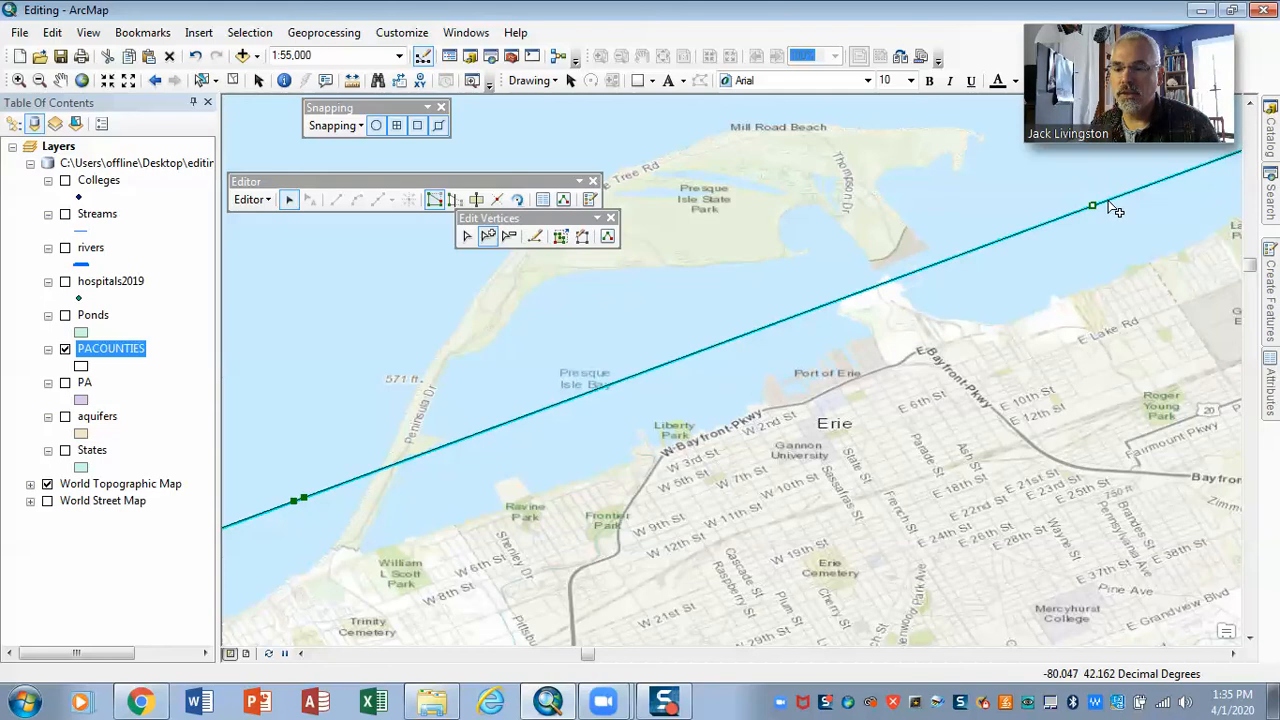
left_click(1108, 200)
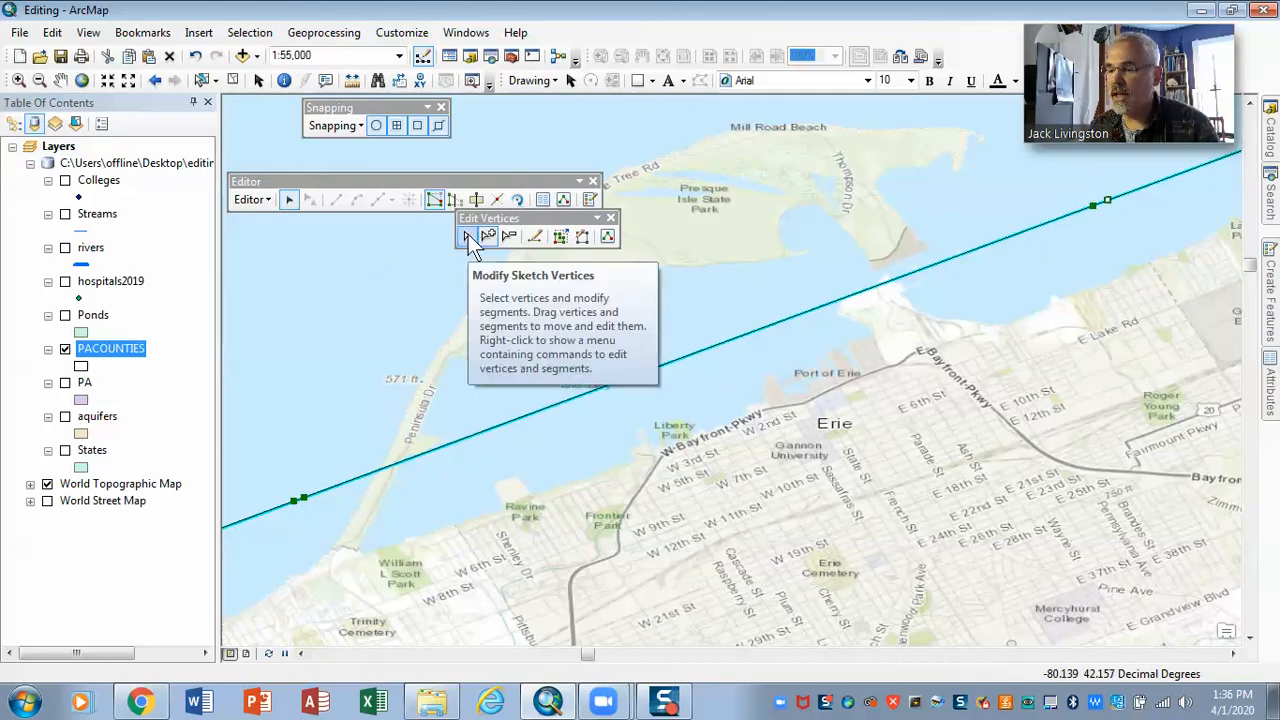
Move the inner vertex of each pair down to the Erie shoreline and finish the boundary sketch.
left_click(468, 236)
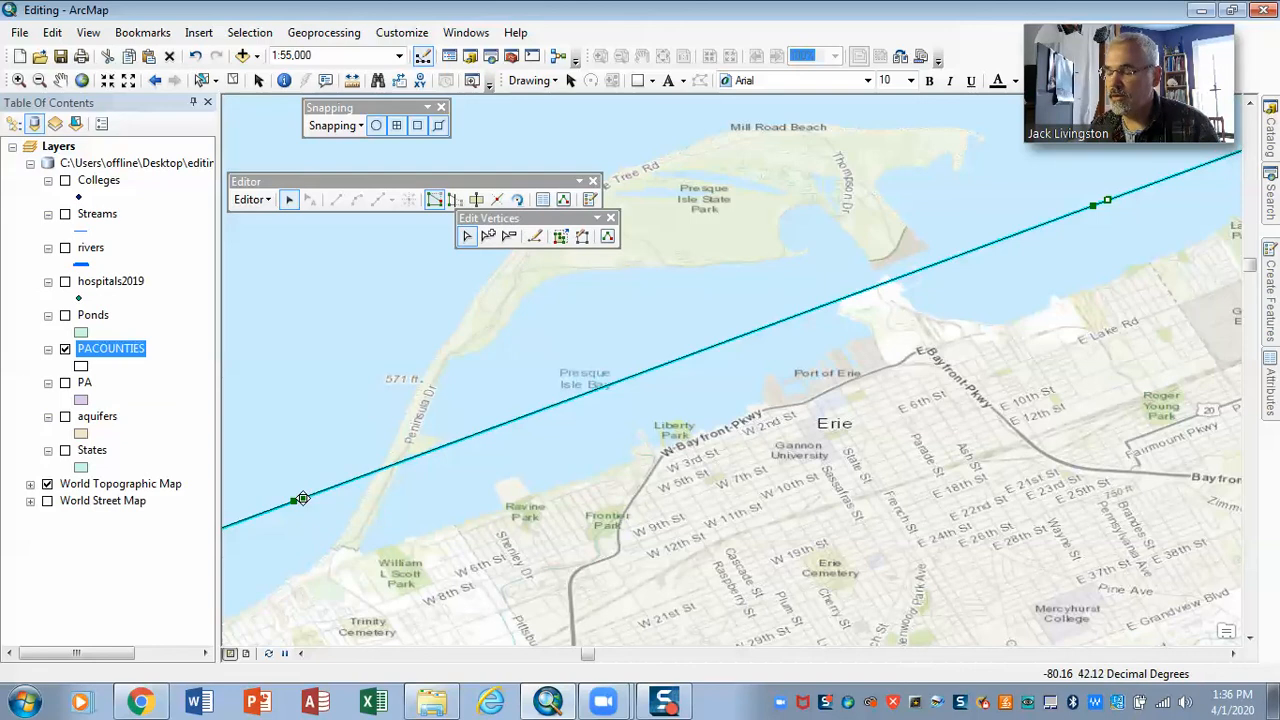
left_click_drag(302, 498, 316, 563)
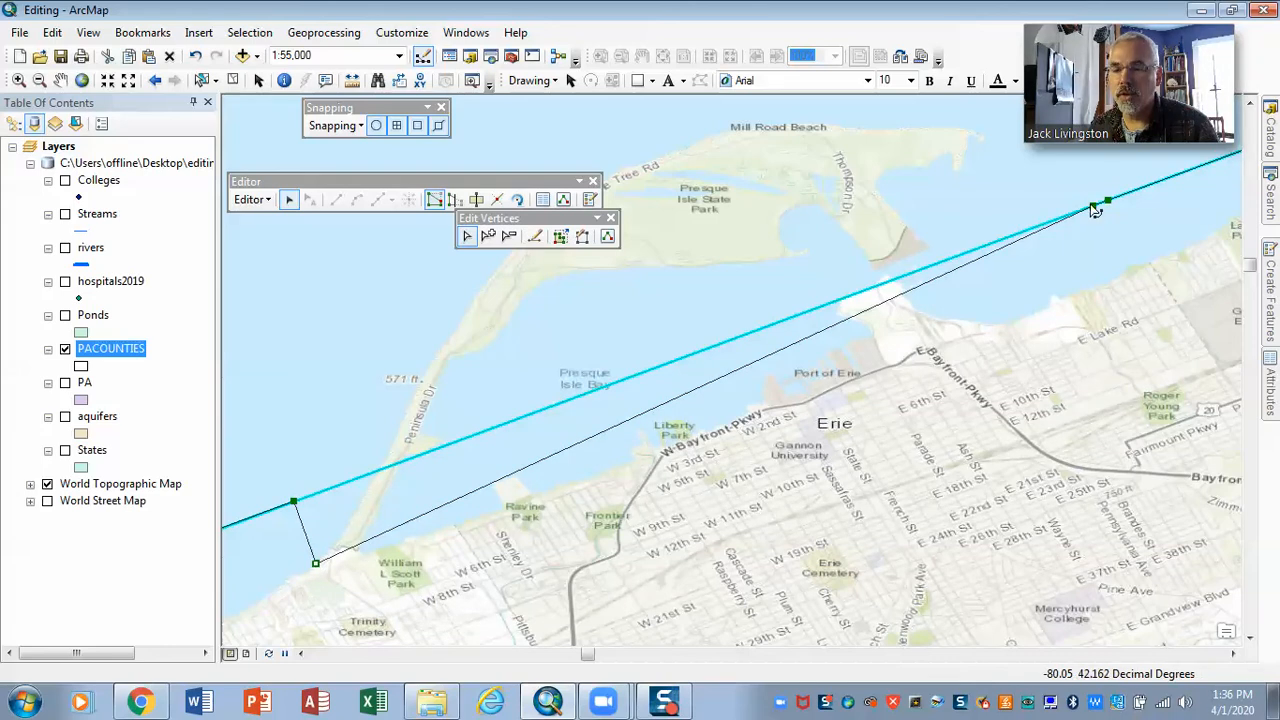
mouse_move(1090, 205)
left_mouse_down()
mouse_move(1103, 263)
mouse_move(1136, 268)
left_mouse_up()
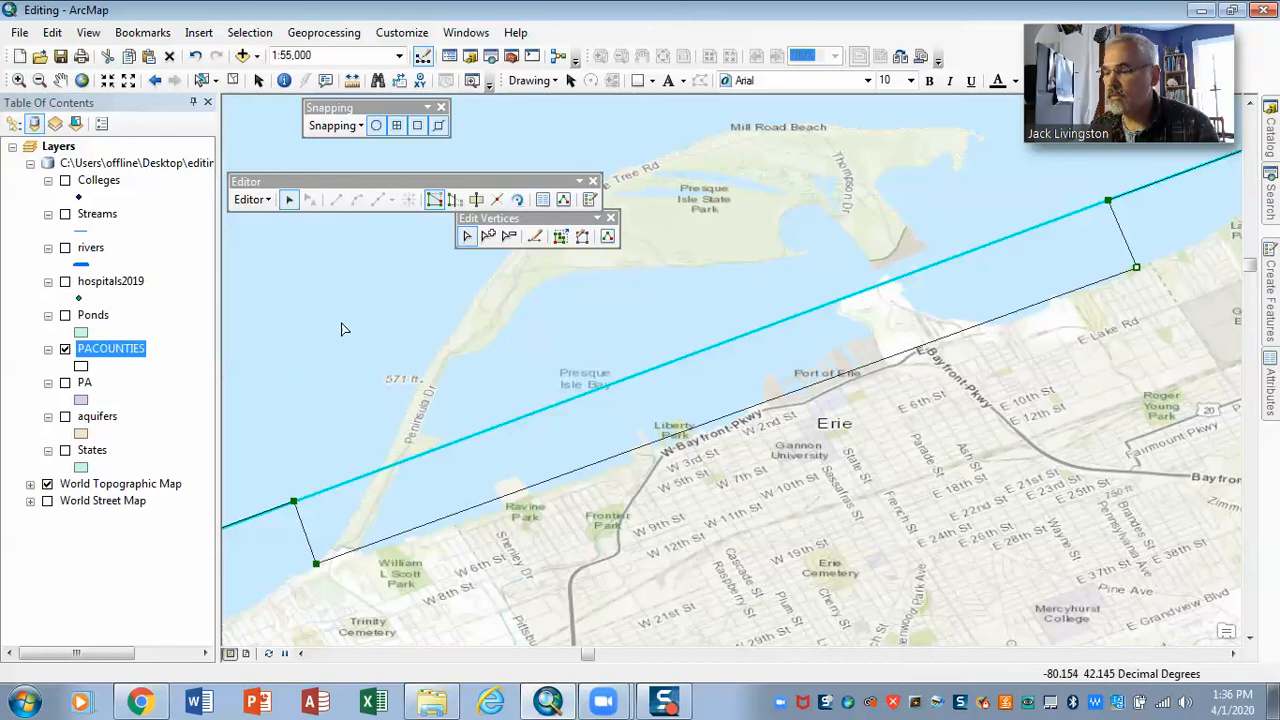
left_click(369, 507)
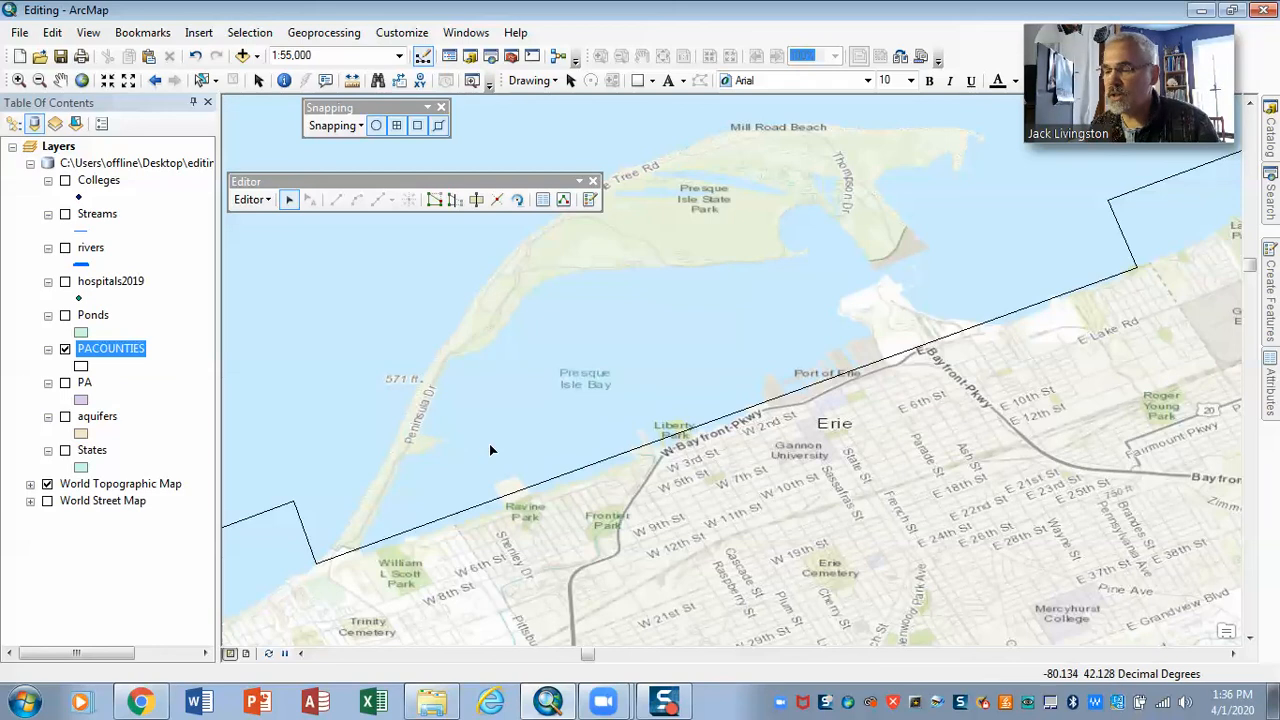
Cut a strip off the county polygon through Erie, from the western shoreline vertex via Trinity Cemetery and E Lake Rd to the eastern shoreline vertex.
left_click(521, 493)
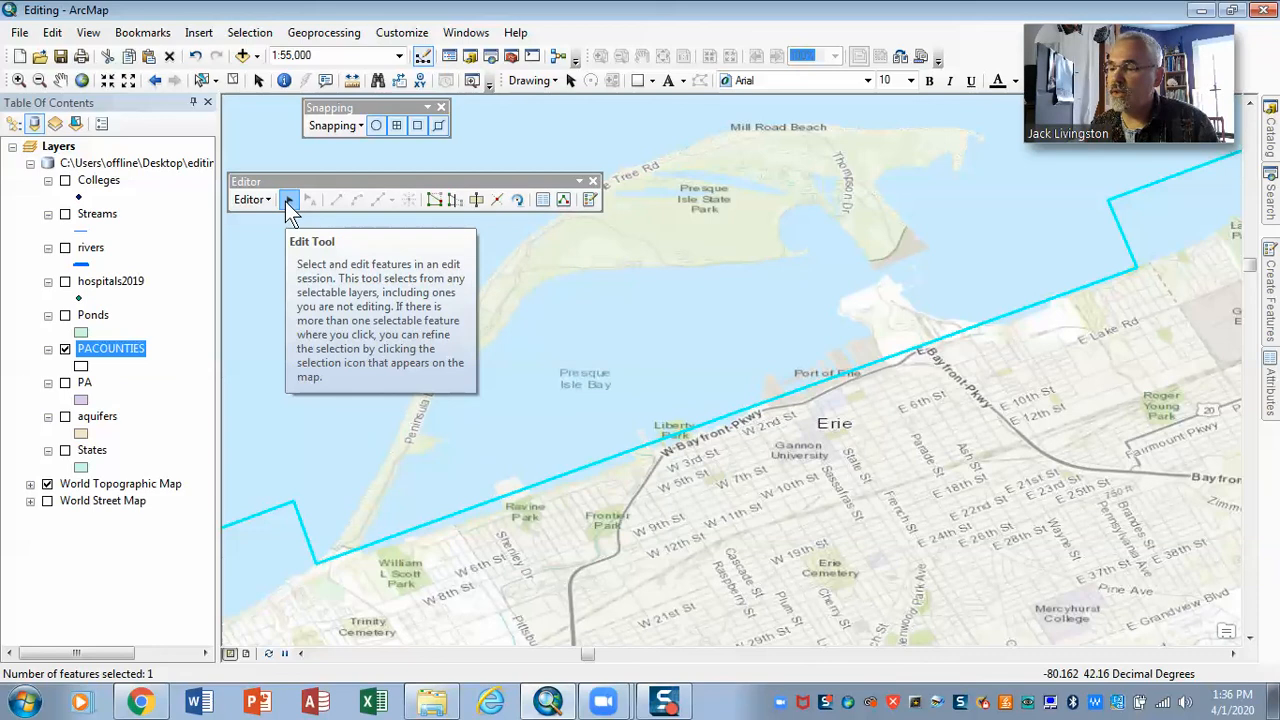
left_click(473, 200)
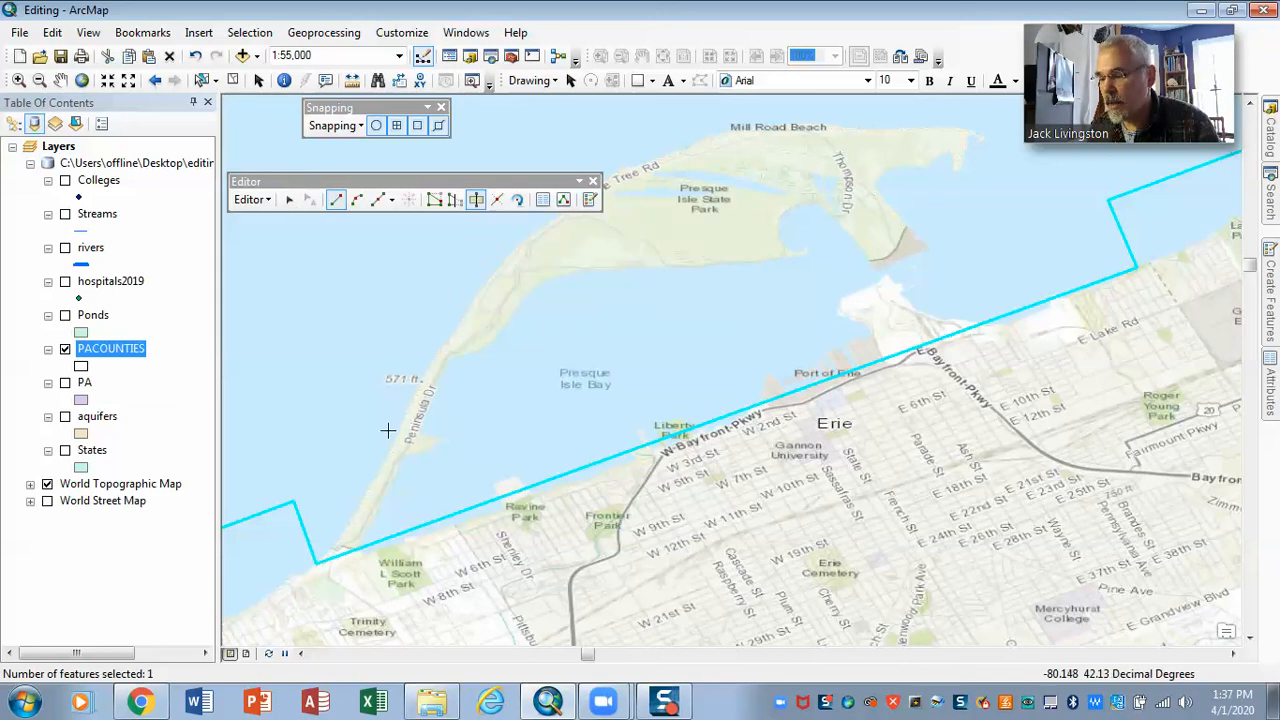
left_click(316, 565)
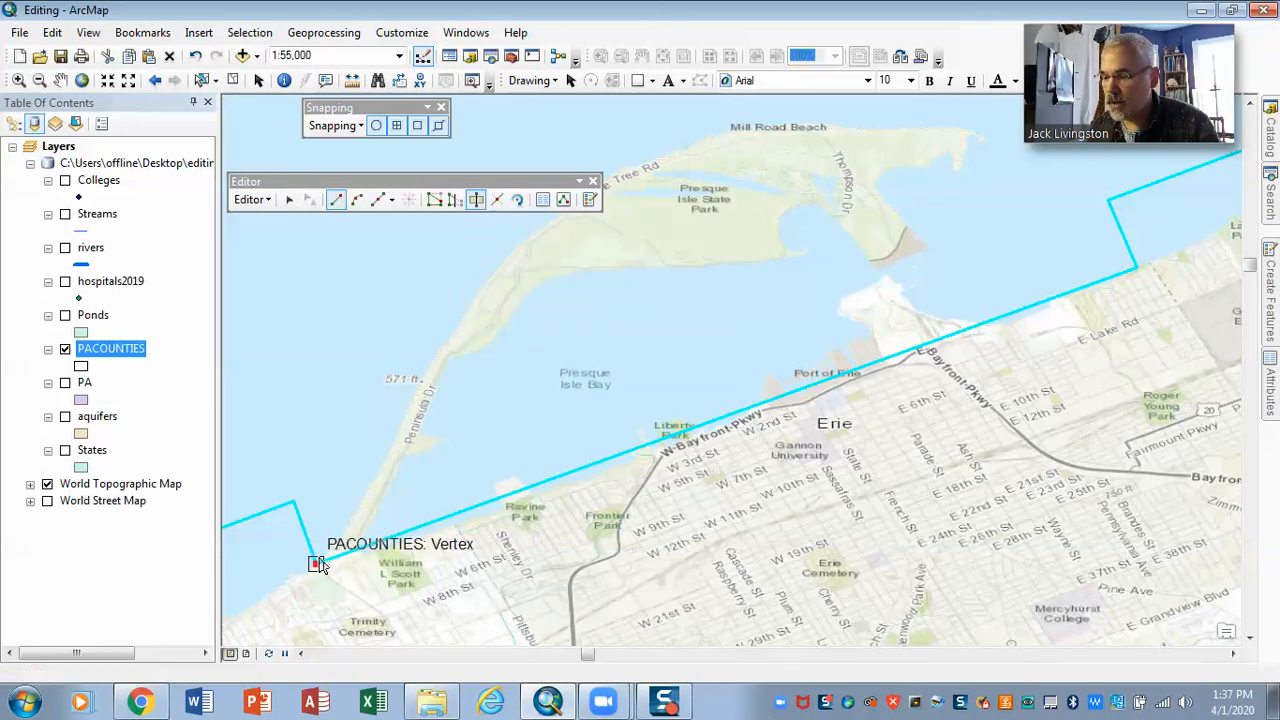
left_click(346, 634)
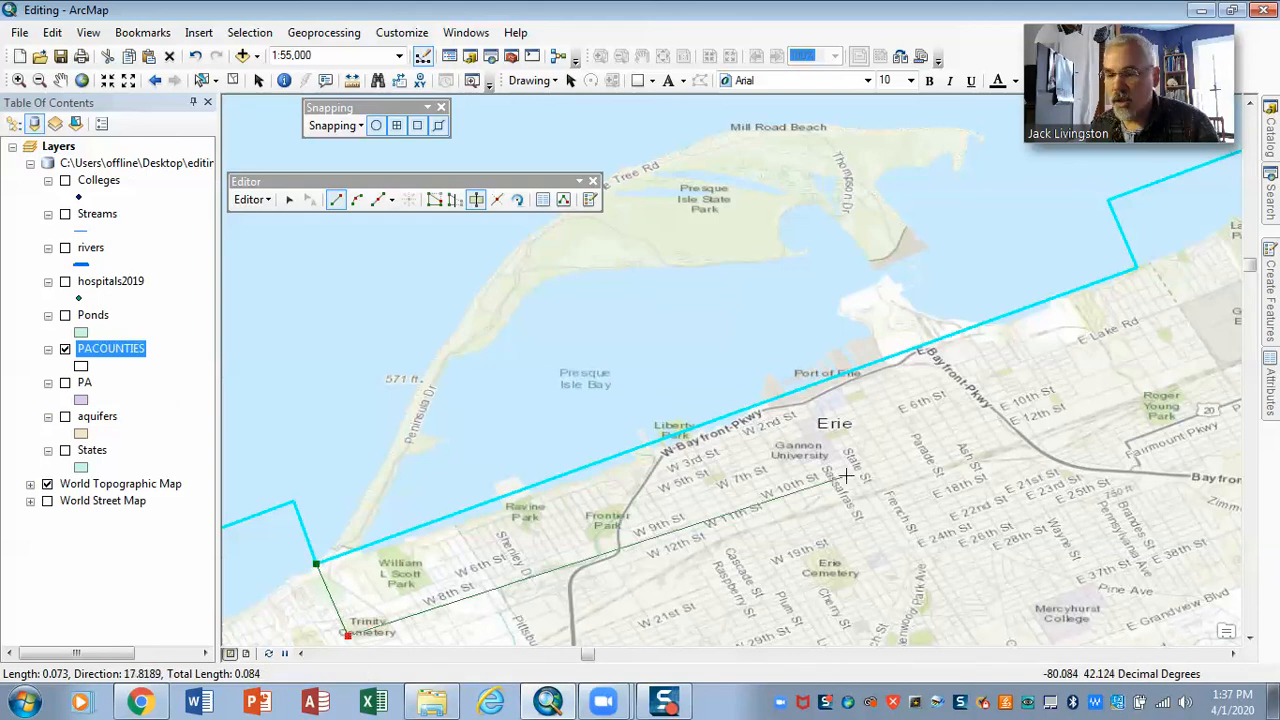
left_click(1172, 336)
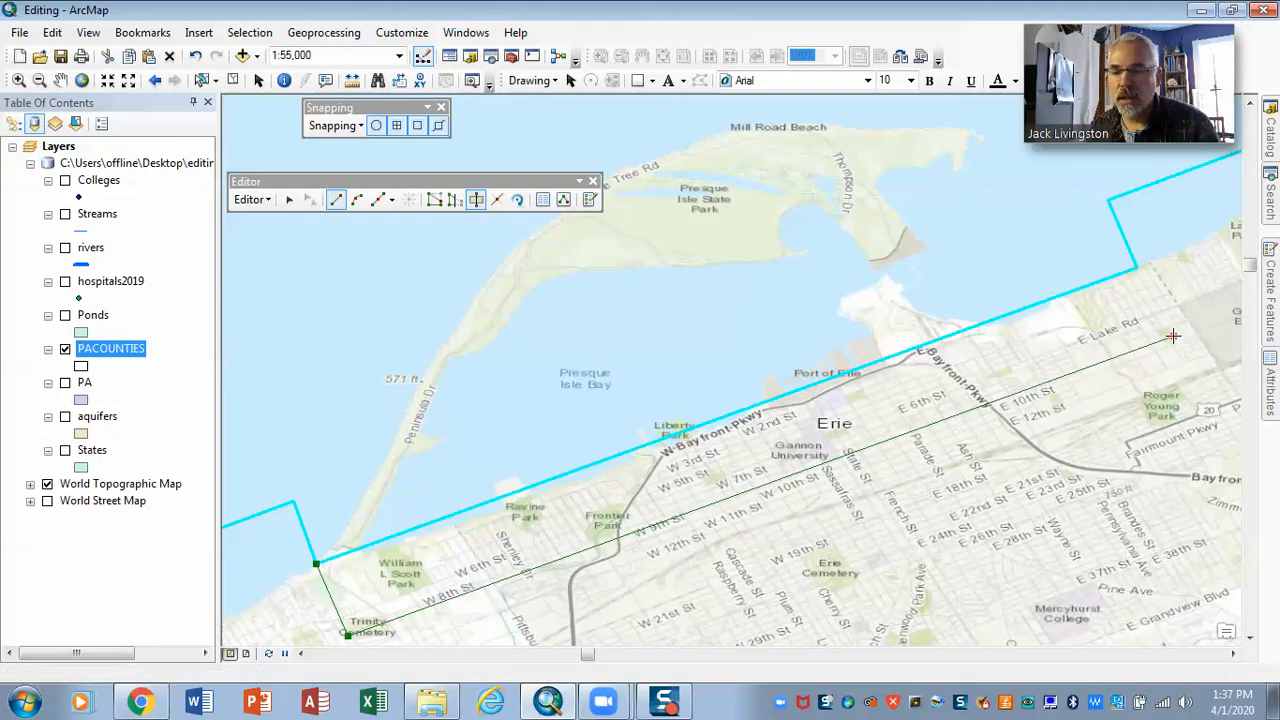
double_click(1141, 273)
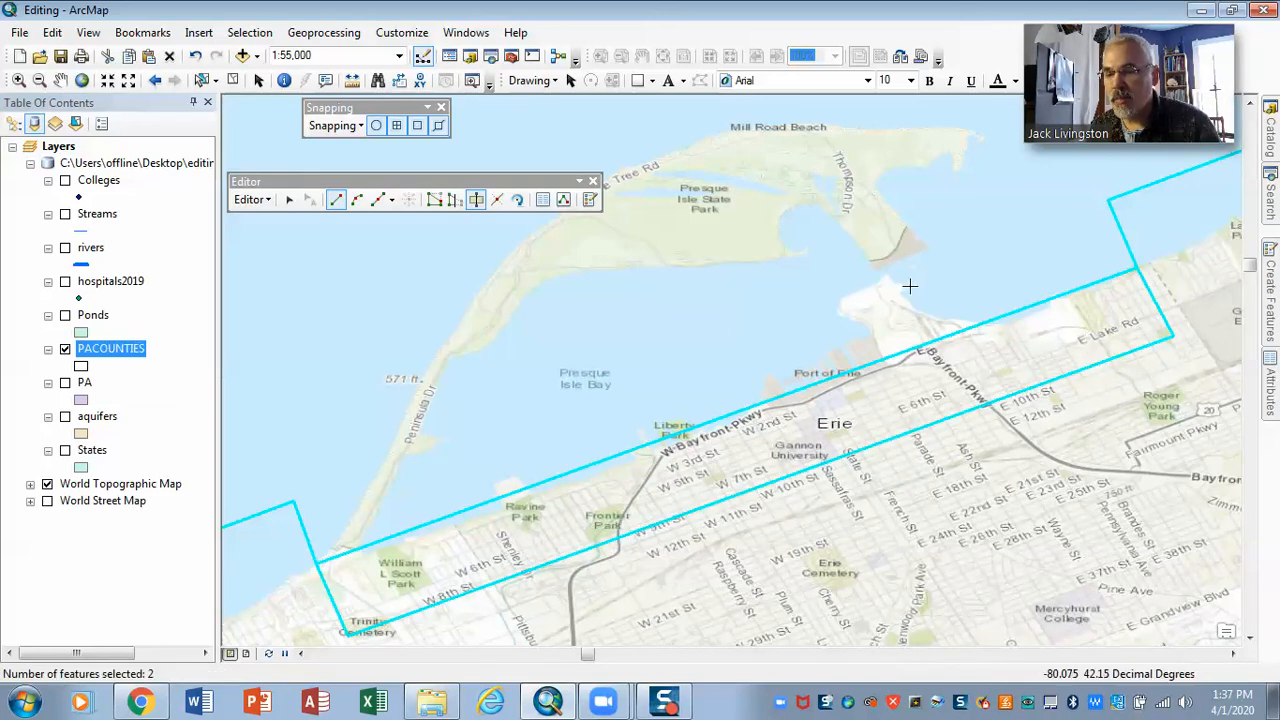
Split the strip polygon in two with a short cut line from its upper edge to its lower edge near Gannon University.
left_click(288, 203)
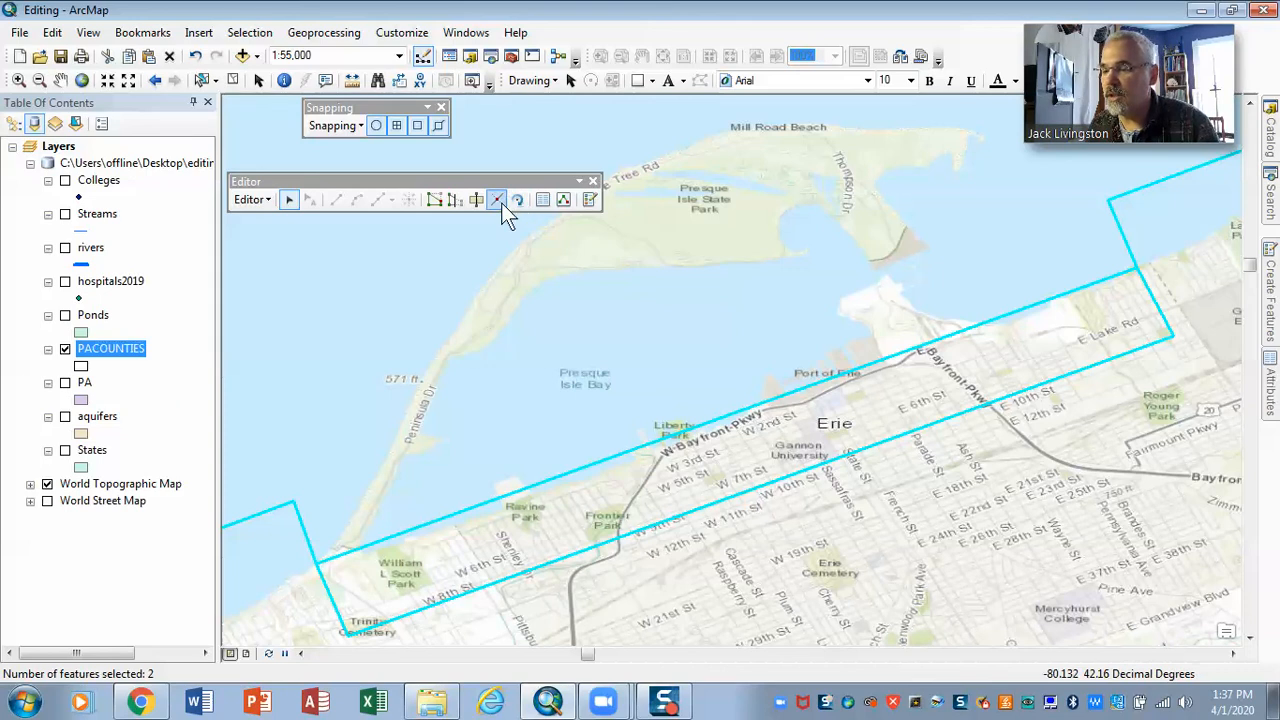
left_click(476, 199)
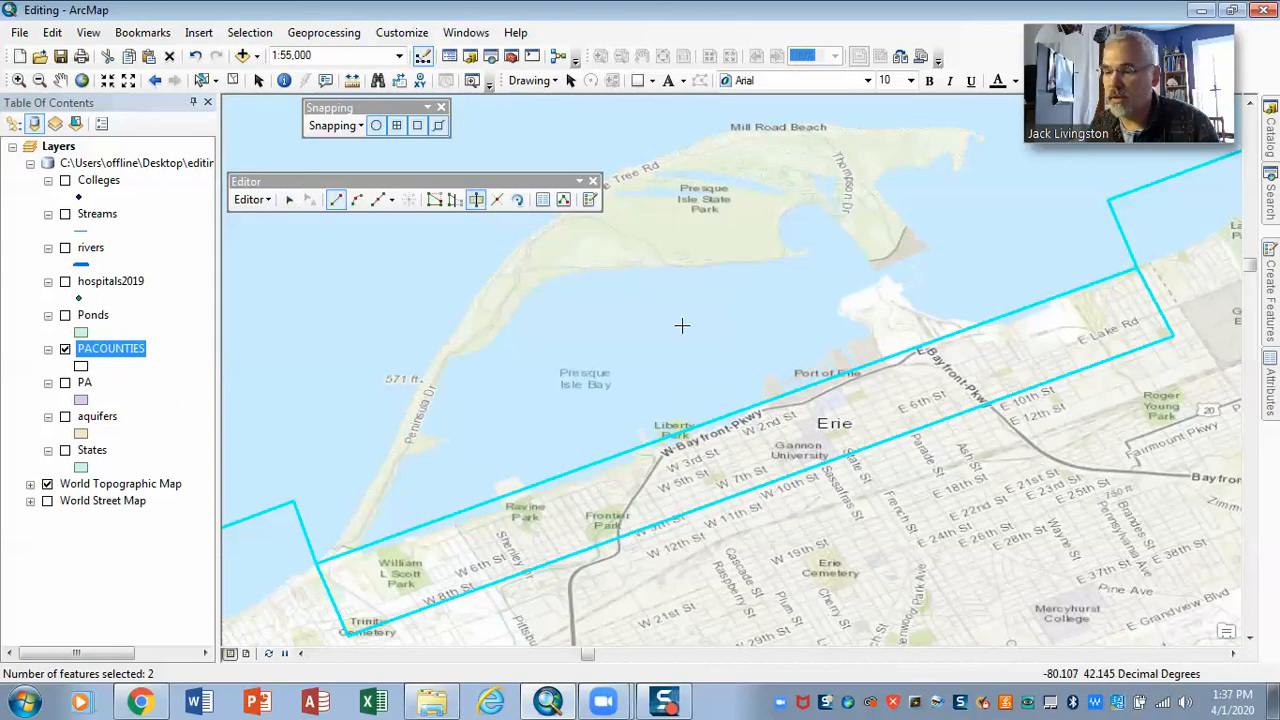
left_click(757, 407)
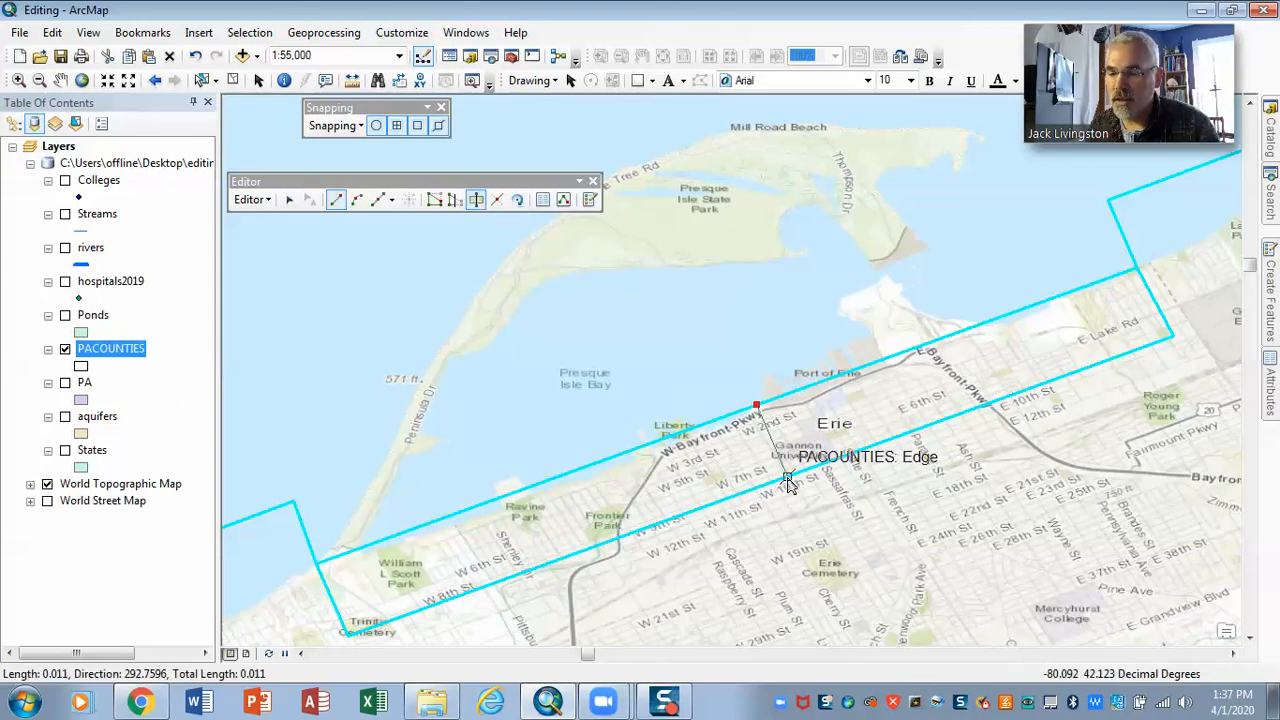
double_click(788, 479)
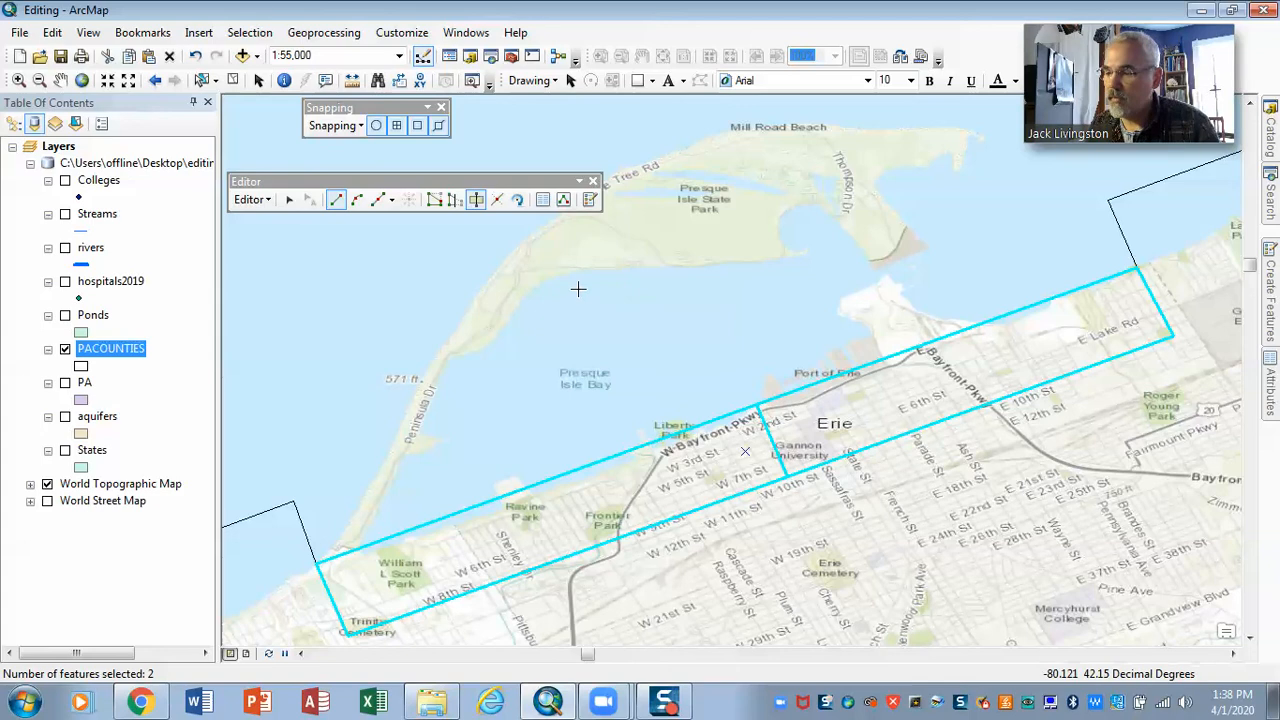
Delete both the western and eastern pieces of the cut strip.
left_click(287, 205)
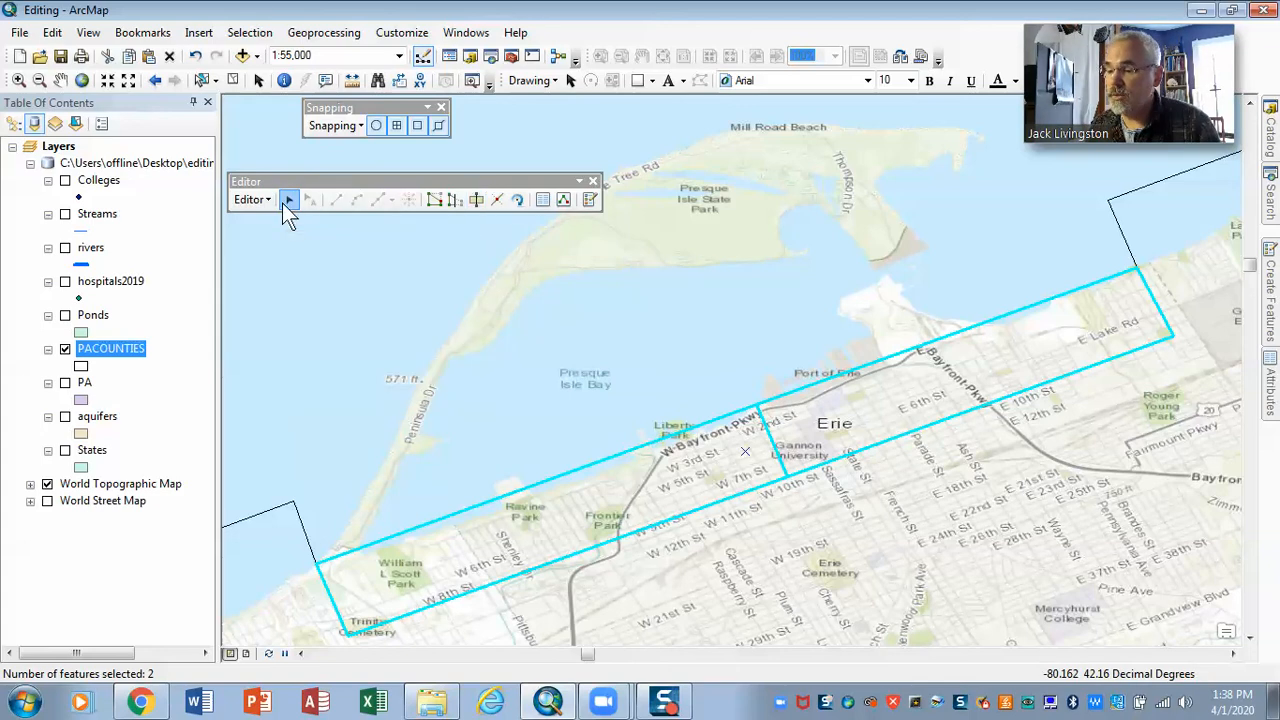
left_click(478, 537)
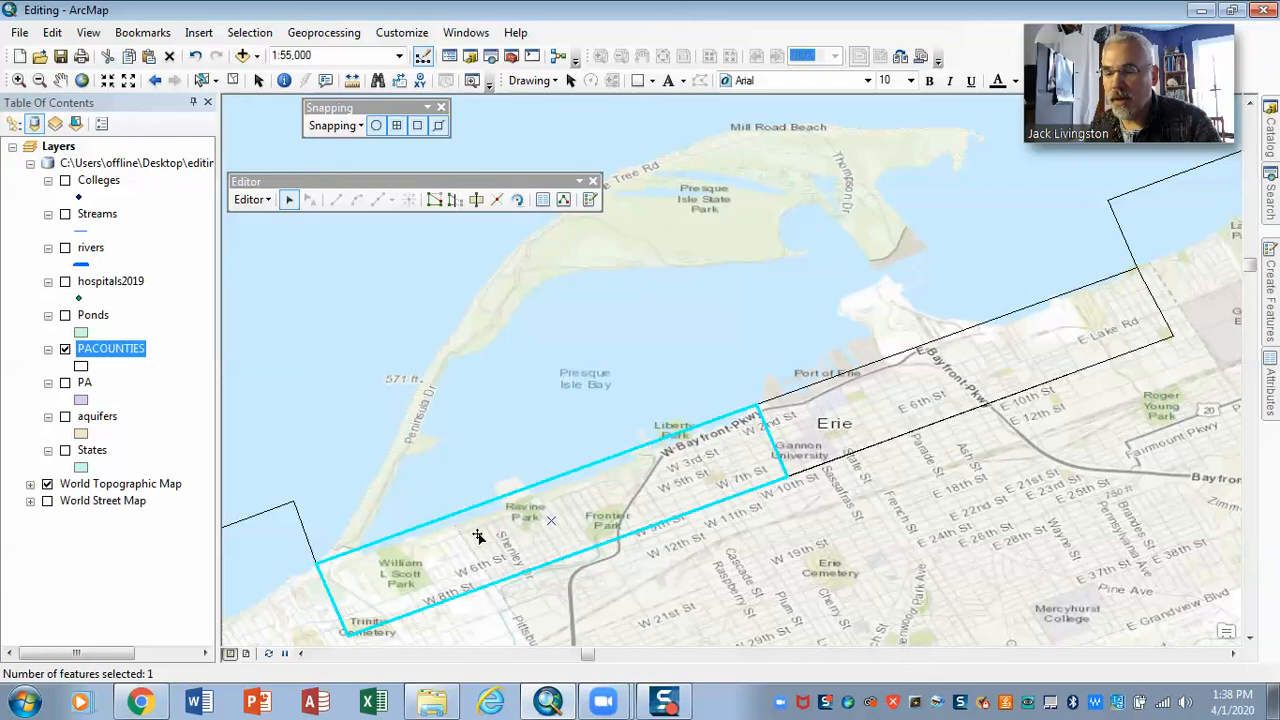
key("Delete")
left_click(918, 418)
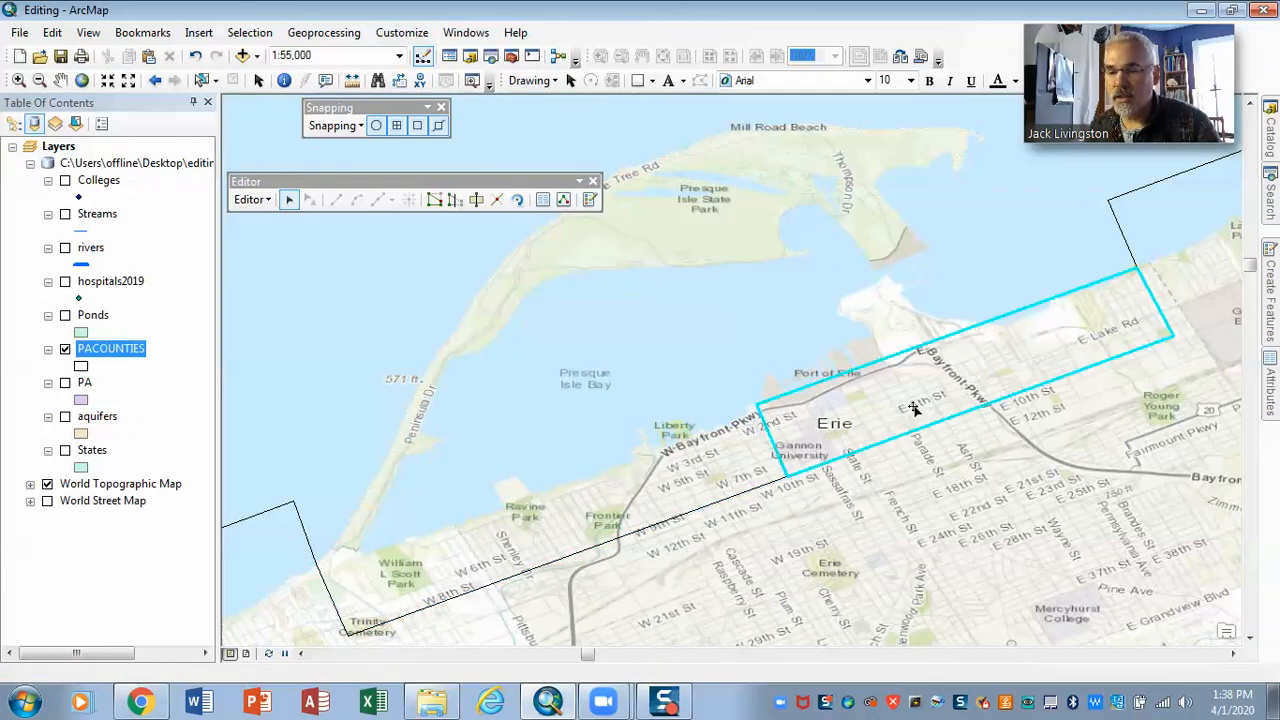
key("Delete")
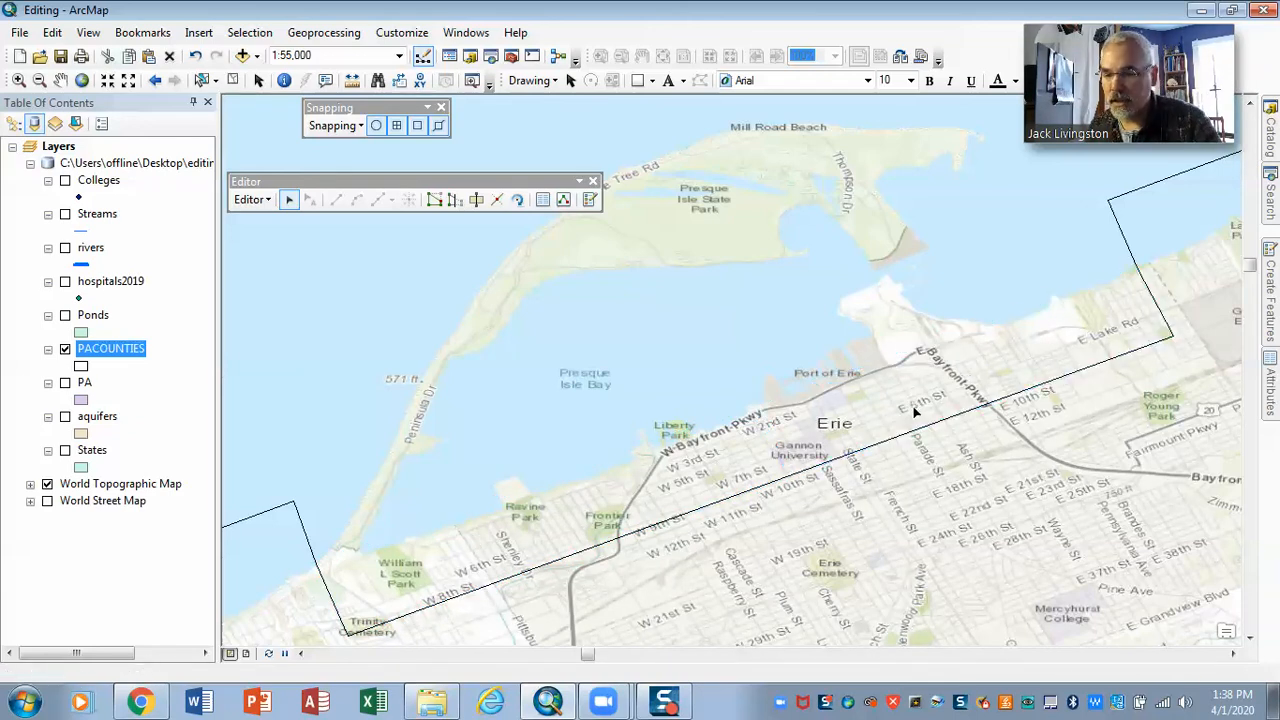